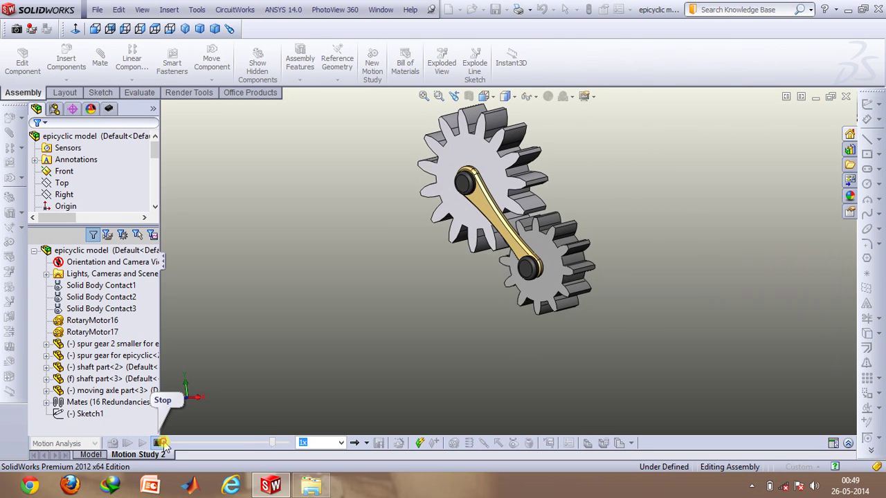
Stop the motion study animation and show temporary axes on the selected small spur gear
click(161, 443)
click(549, 290)
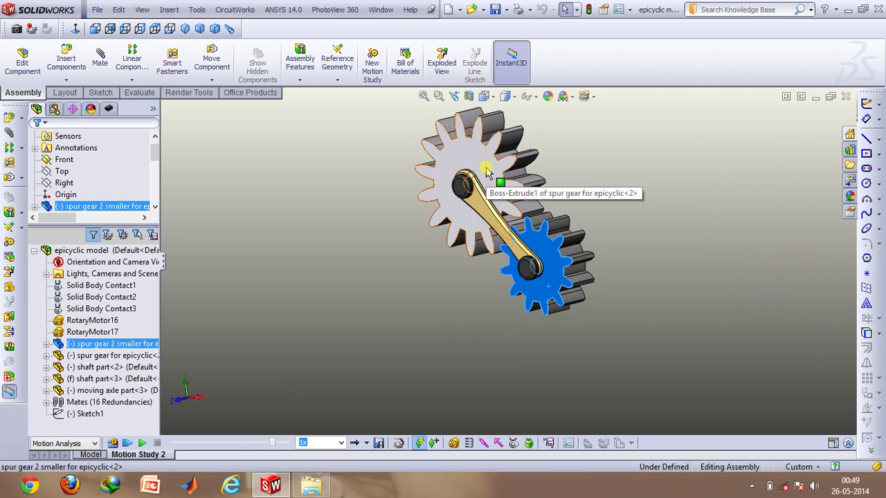
click(530, 97)
click(544, 131)
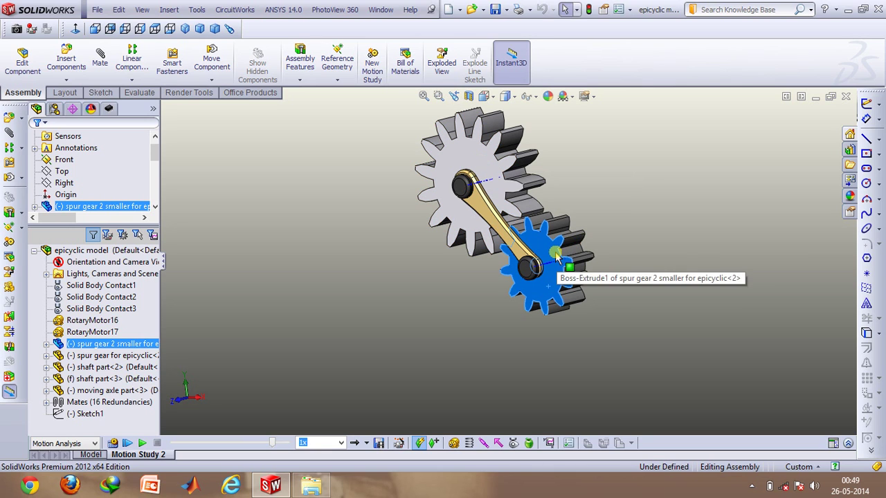
Check the carrier arm, hide the temporary axes again, and return to the Model tab
click(662, 230)
click(486, 214)
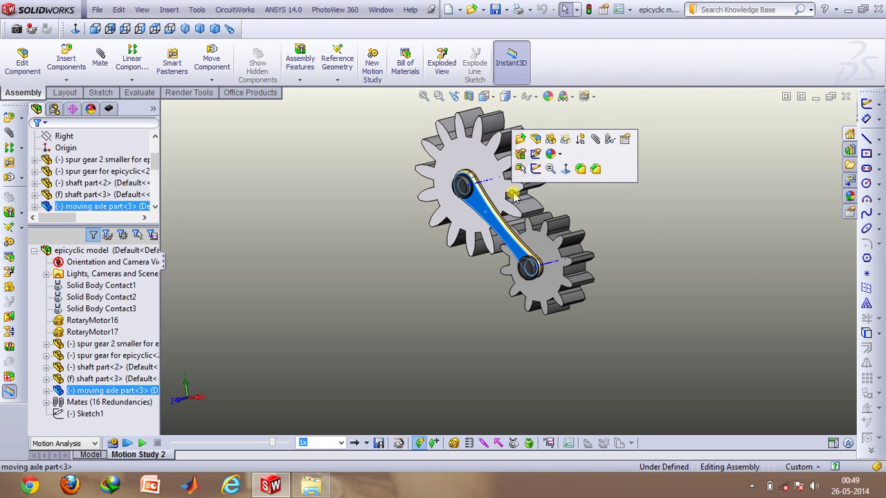
click(581, 187)
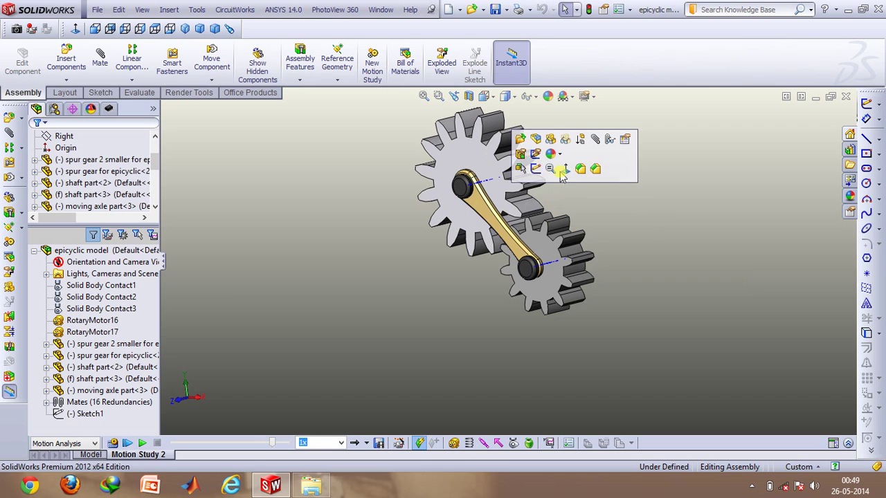
click(533, 96)
click(543, 131)
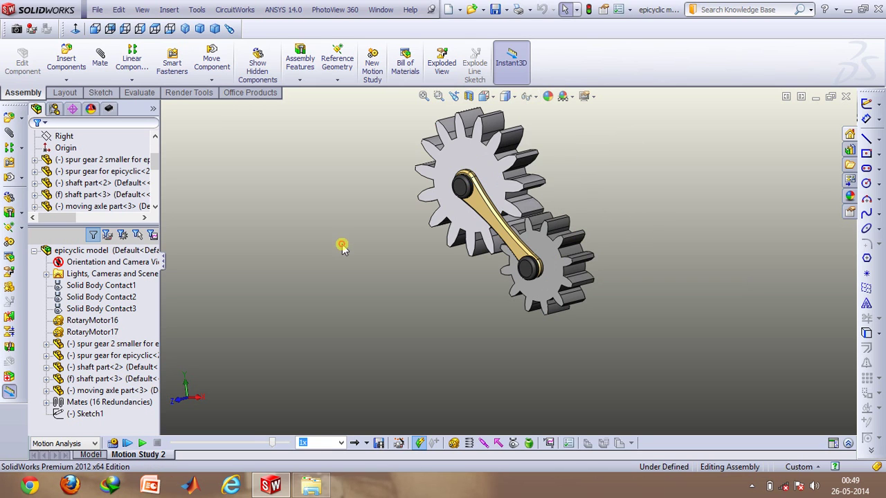
click(96, 454)
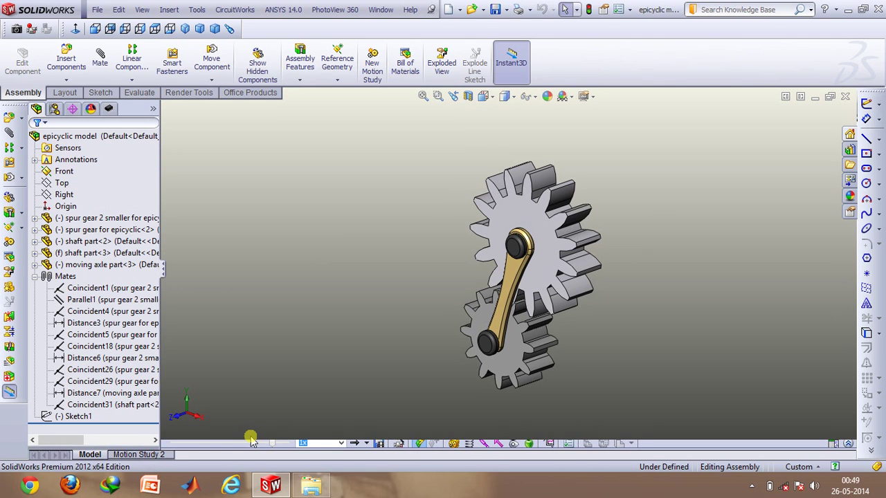
Hide the carrier arm, larger spur gear and shaft, leaving the small spur gear selected
click(514, 277)
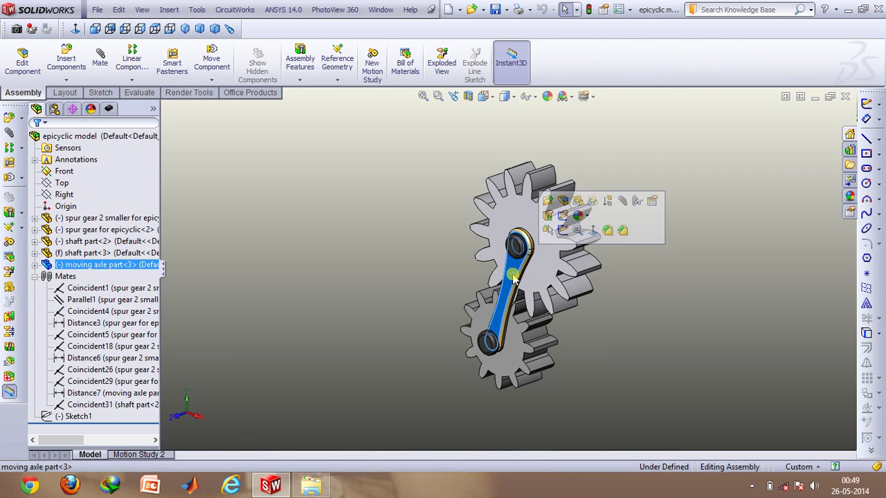
right_click(516, 249)
click(553, 192)
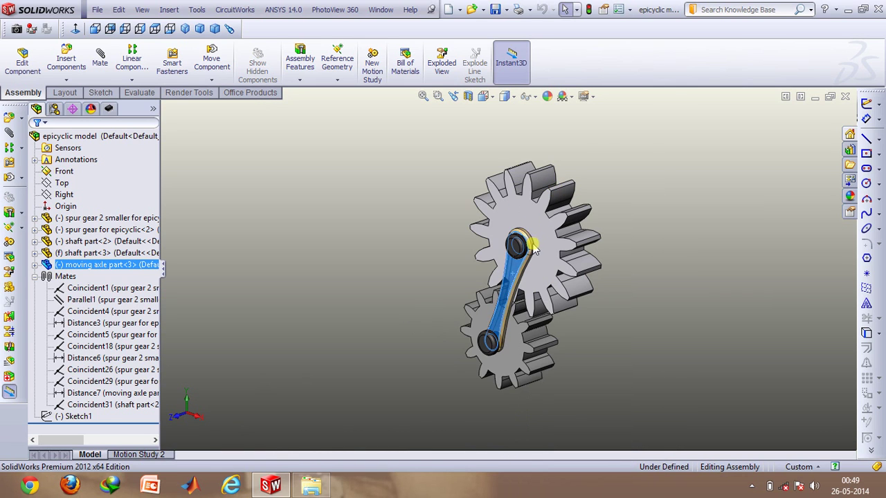
click(546, 254)
right_click(548, 253)
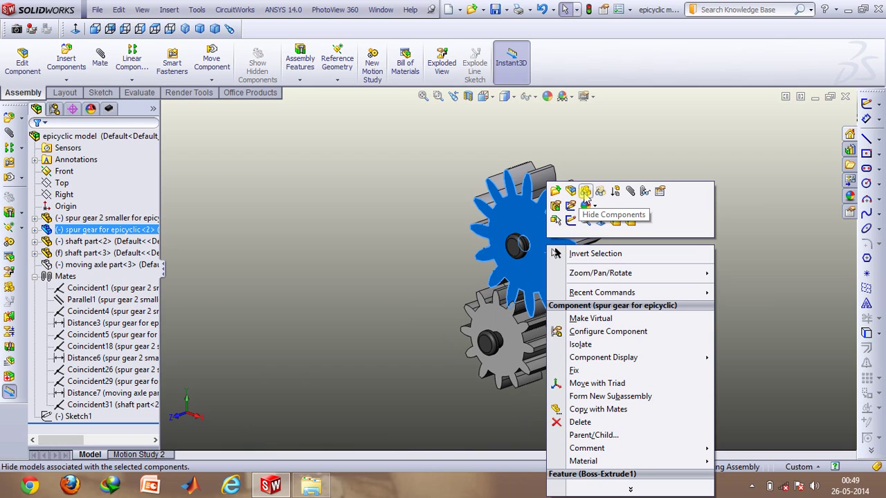
click(585, 192)
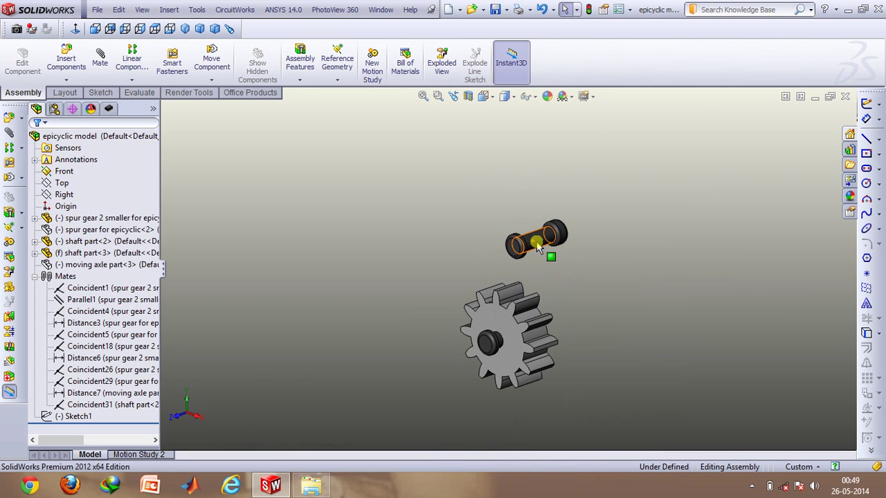
right_click(540, 244)
click(575, 187)
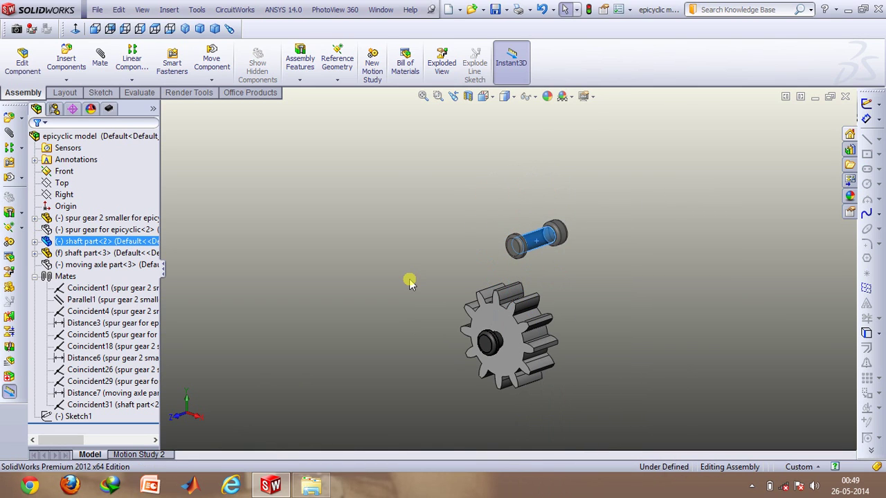
click(507, 331)
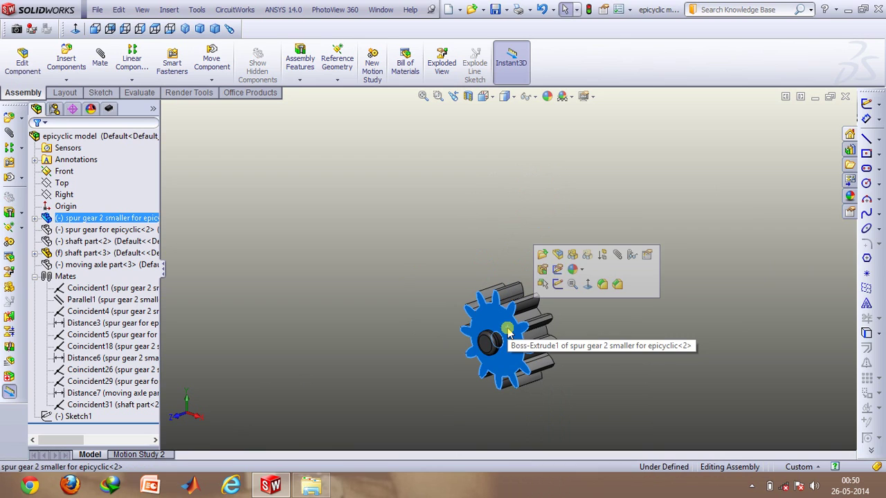
Rotate the small spur gear about its axis using Move Component's Free Drag
click(212, 79)
click(228, 91)
drag(498, 301, 496, 305)
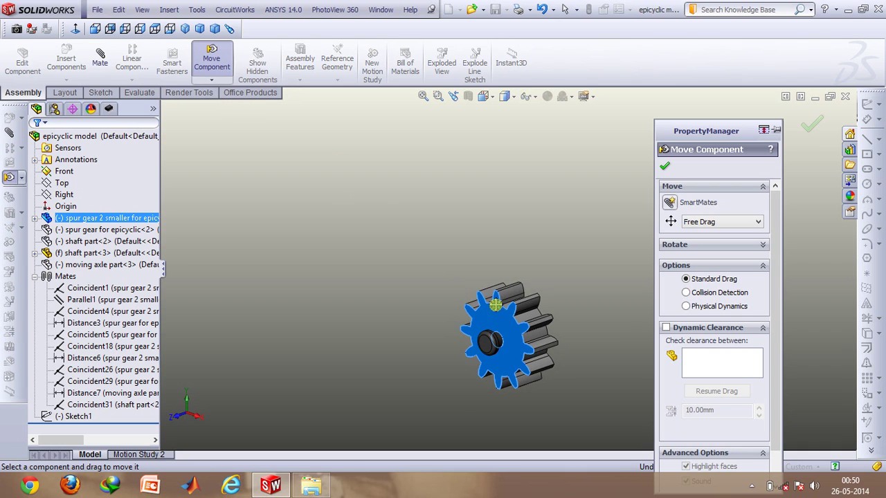
click(665, 170)
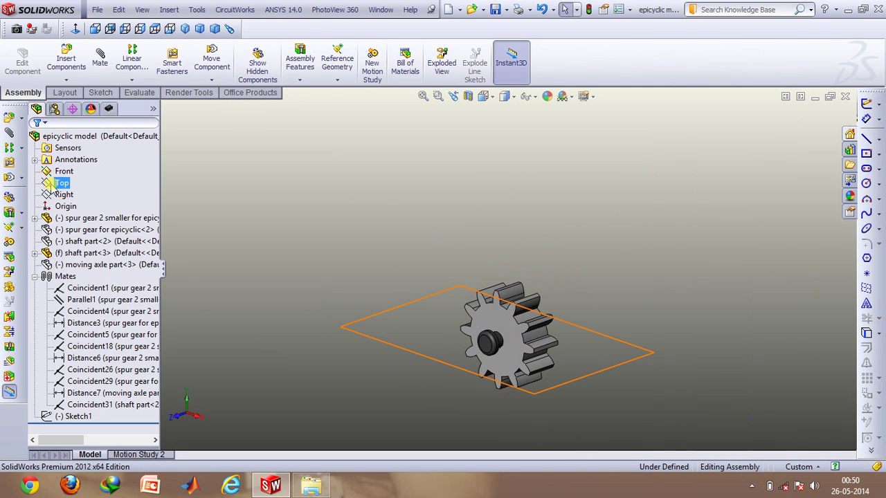
Inspect the Coincident1 mate without changes, then spin the small gear on its shaft again
click(80, 288)
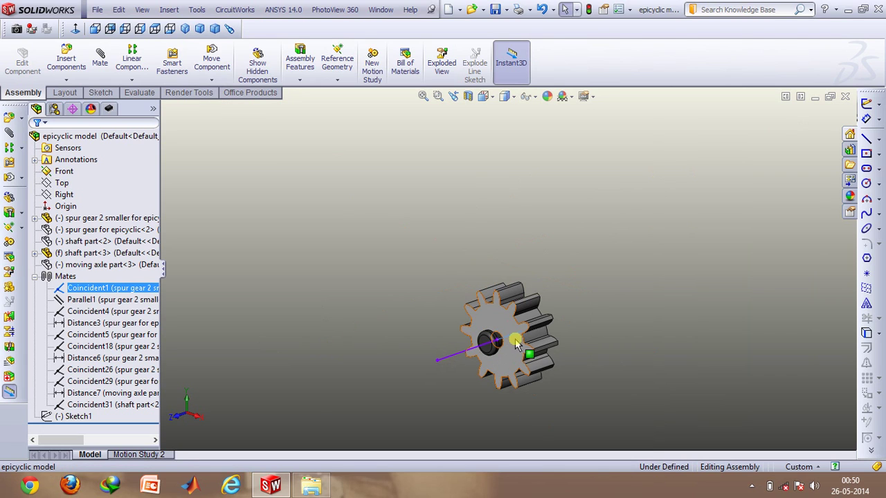
click(100, 58)
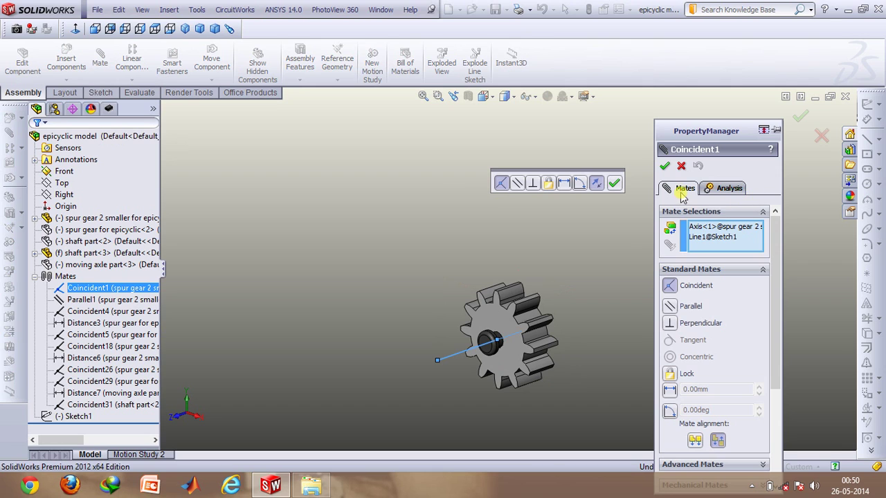
click(681, 169)
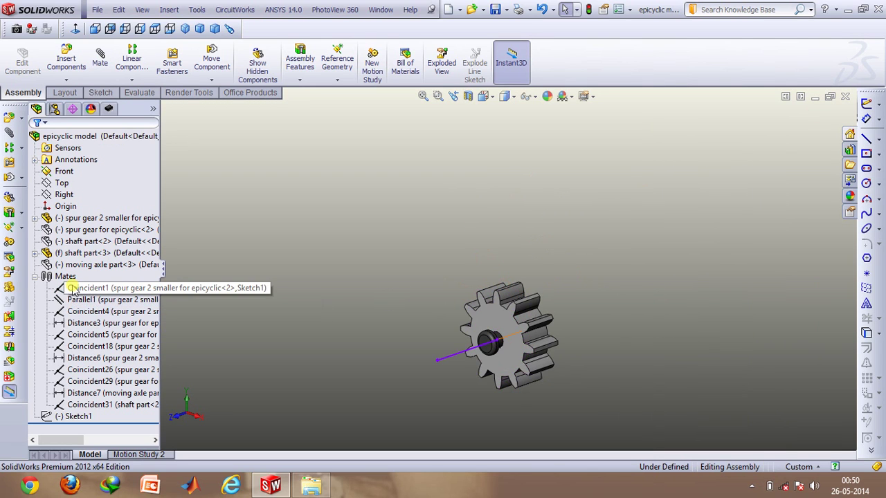
click(97, 288)
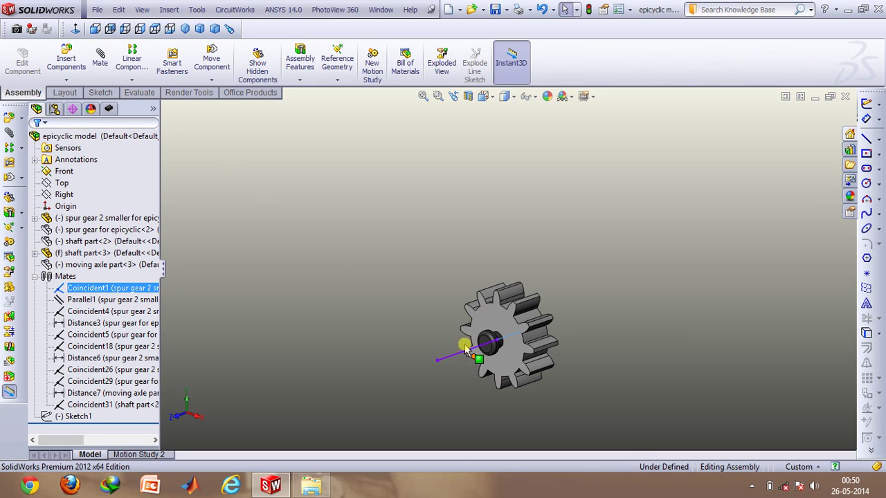
click(421, 306)
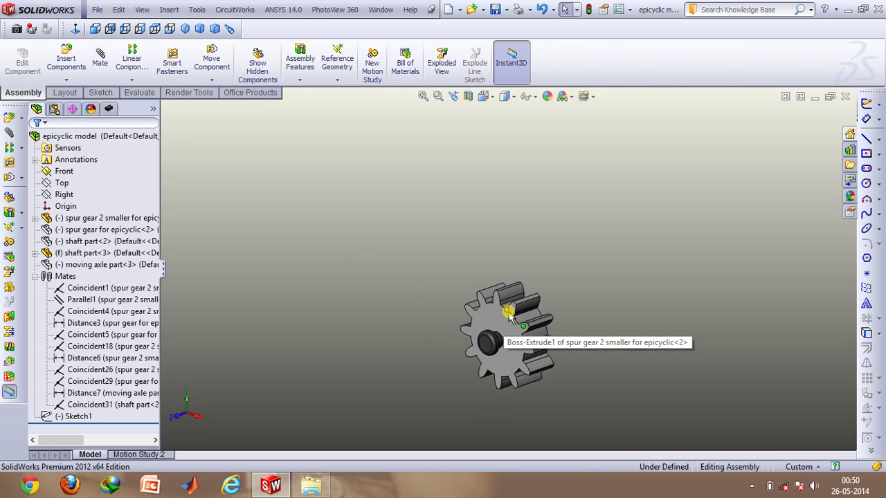
drag(508, 315, 348, 313)
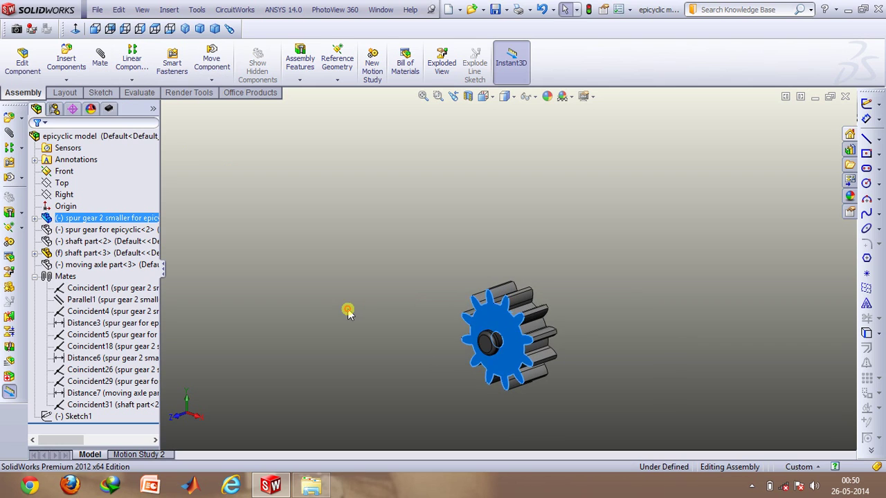
click(348, 313)
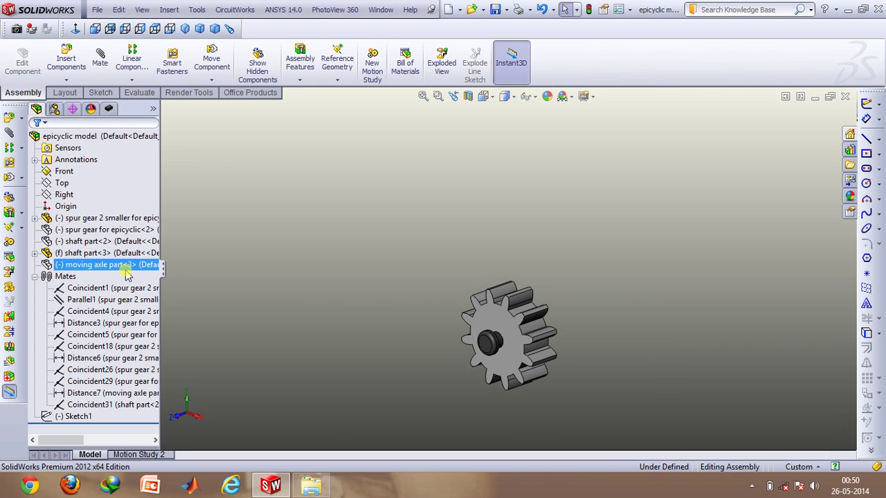
Show the larger spur gear, verify the Distance3 mate is 70.00mm, and rotate the gear
right_click(93, 231)
click(125, 170)
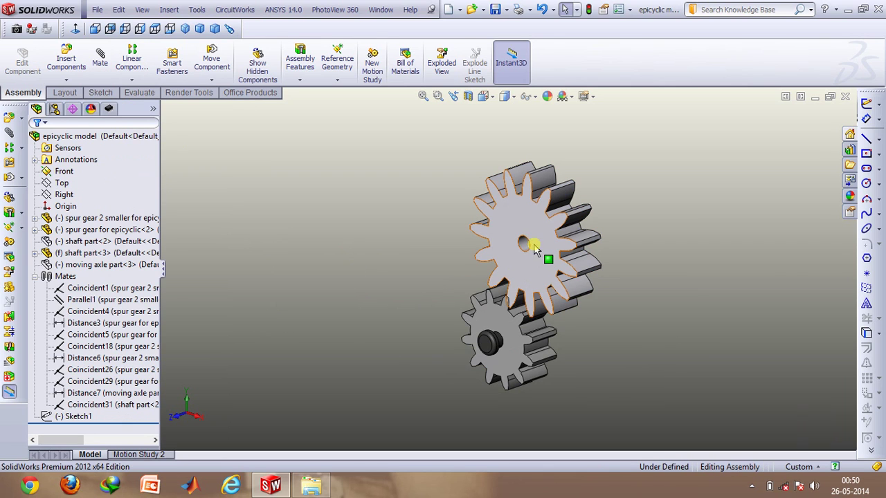
click(97, 324)
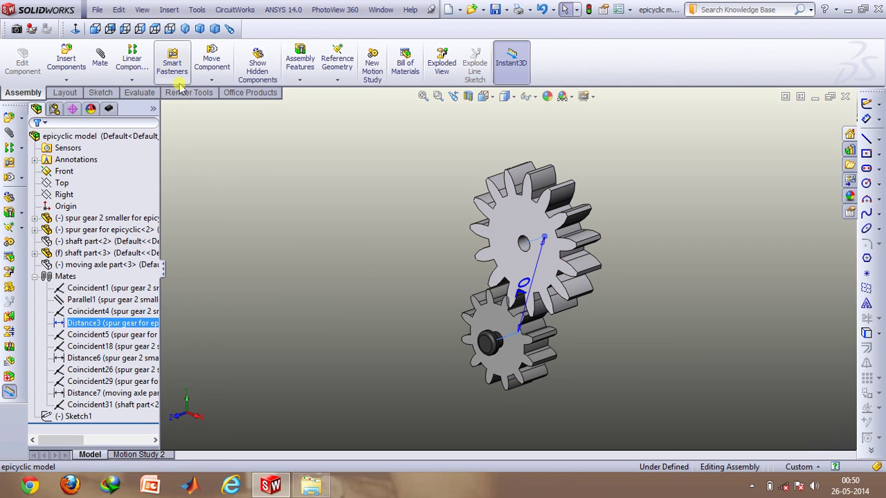
click(100, 62)
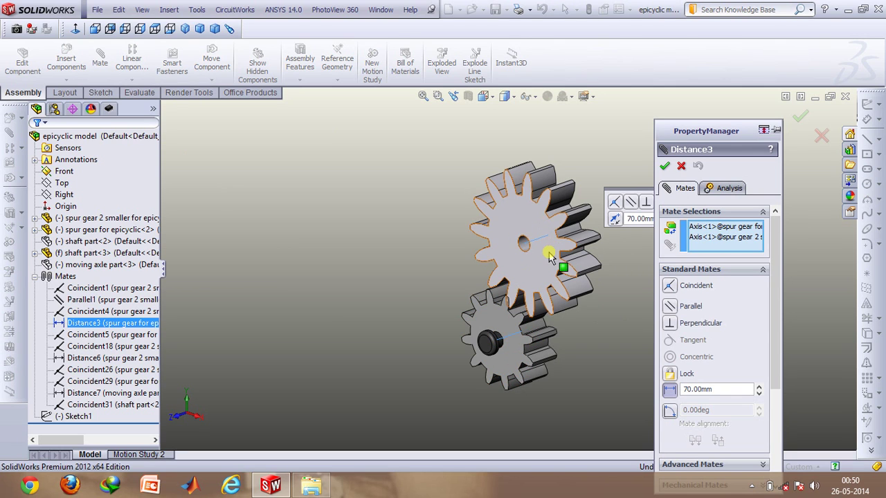
click(682, 166)
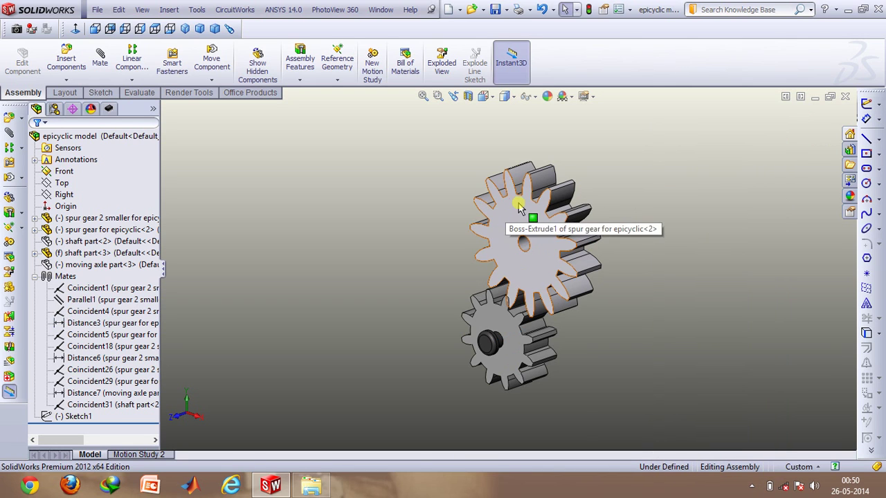
drag(513, 196, 483, 203)
Drag the larger spur gear around to mesh above the small gear, checking it edge-on
key(Escape)
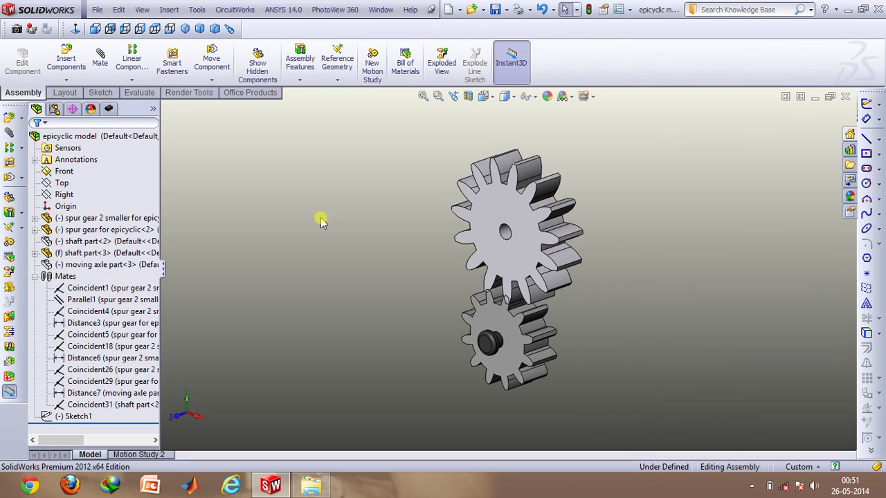
click(530, 195)
click(510, 332)
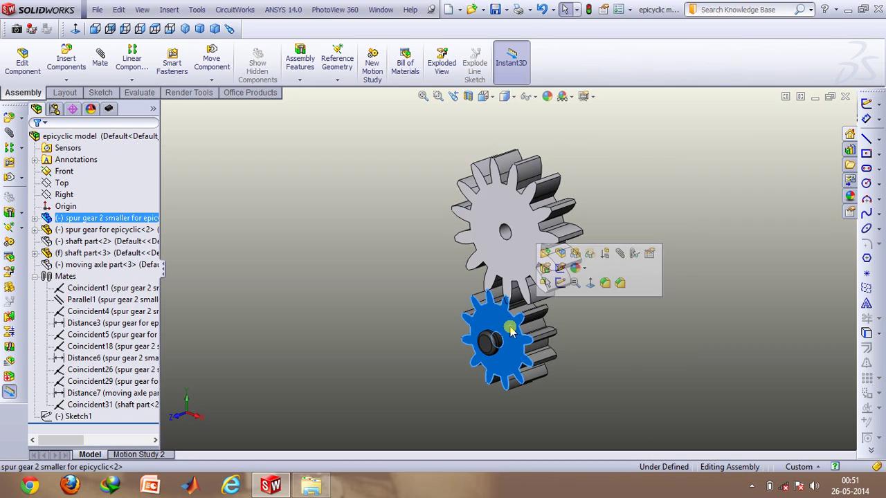
drag(510, 198, 469, 231)
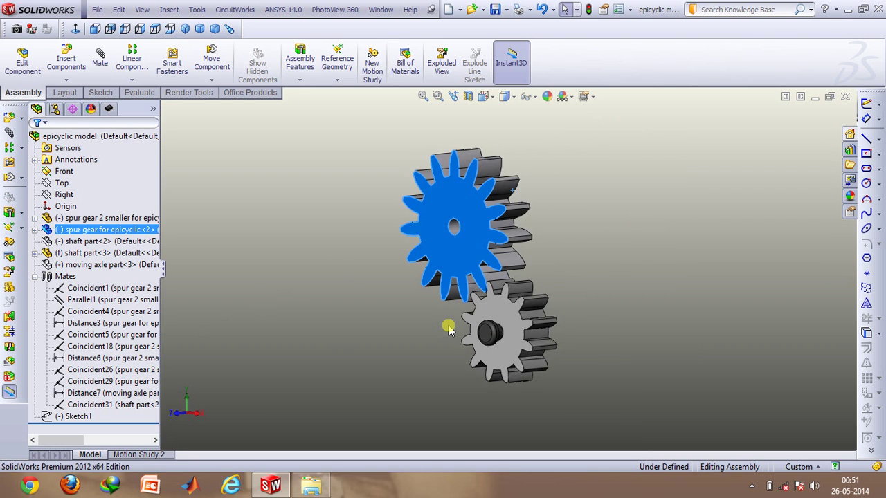
key(ctrl+4)
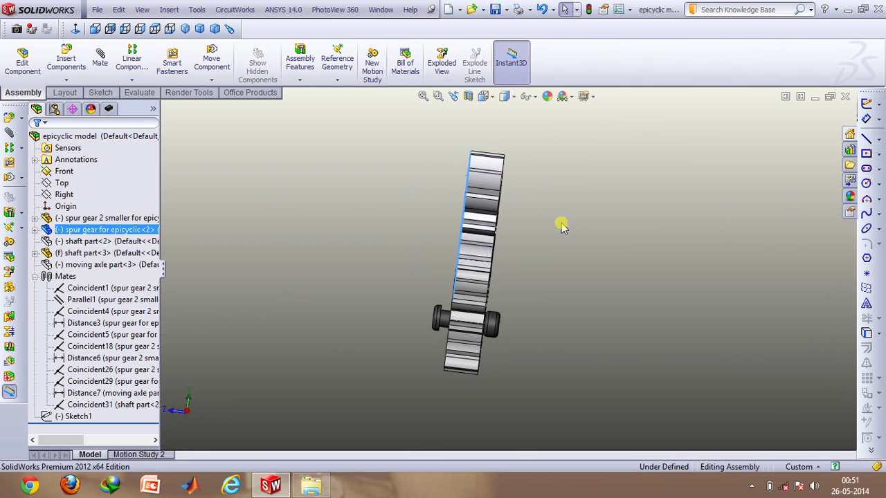
key(ctrl+7)
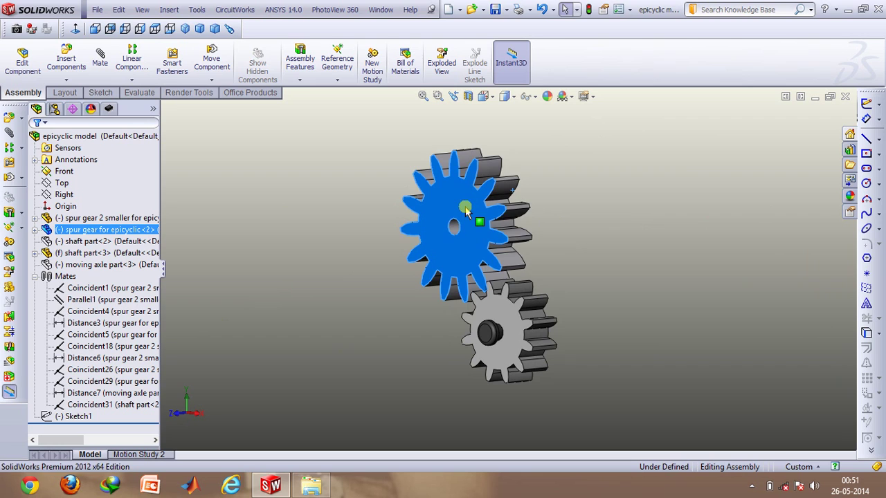
drag(465, 211, 485, 212)
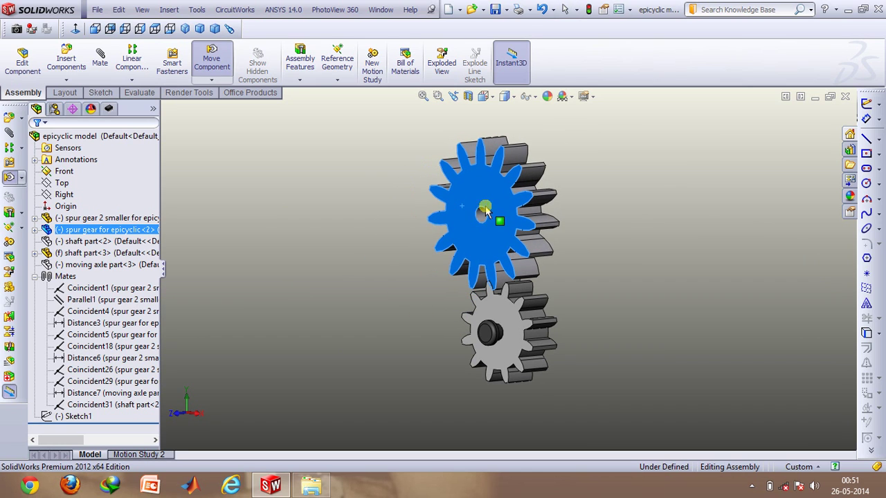
click(373, 214)
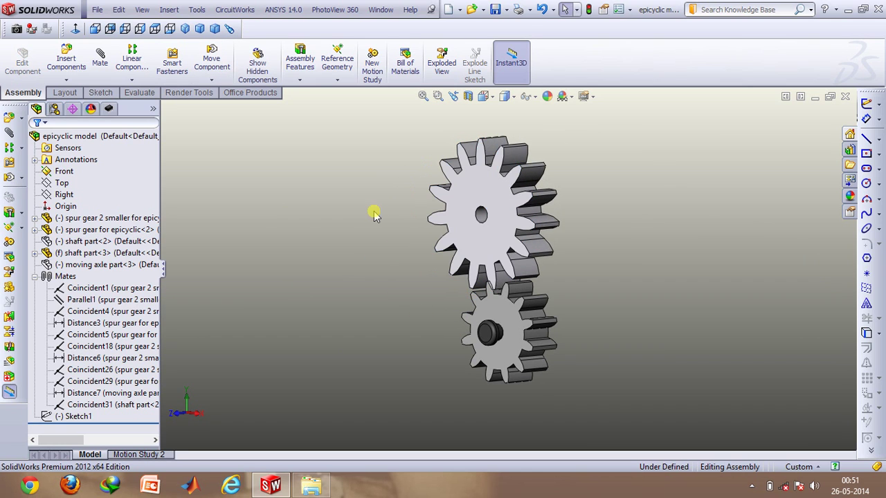
Show the moving axle part and shaft part<2> again, then switch to Motion Study 2
right_click(90, 265)
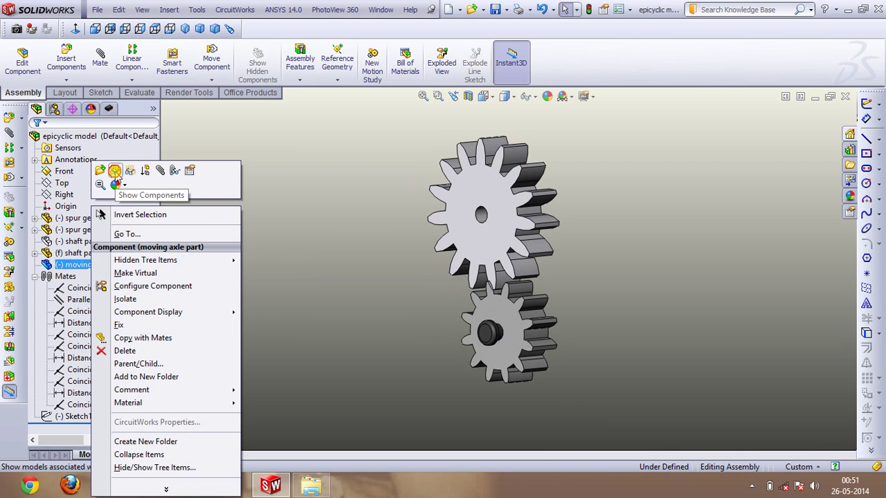
click(115, 172)
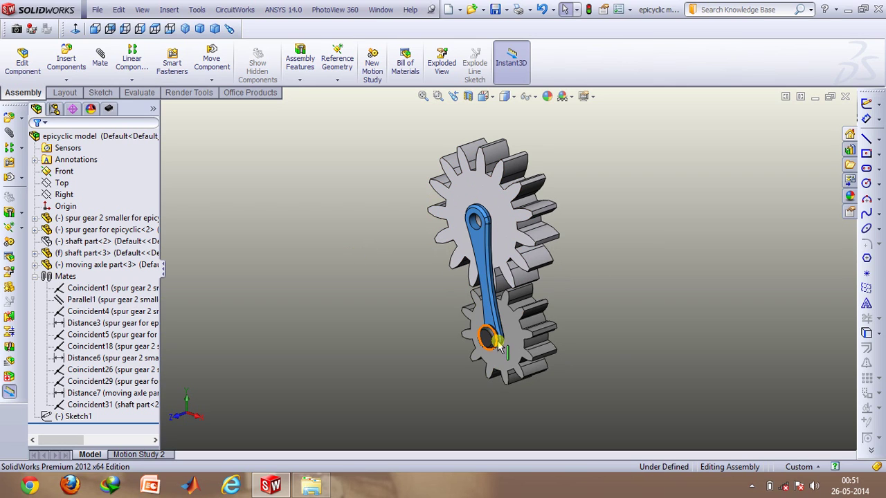
right_click(94, 241)
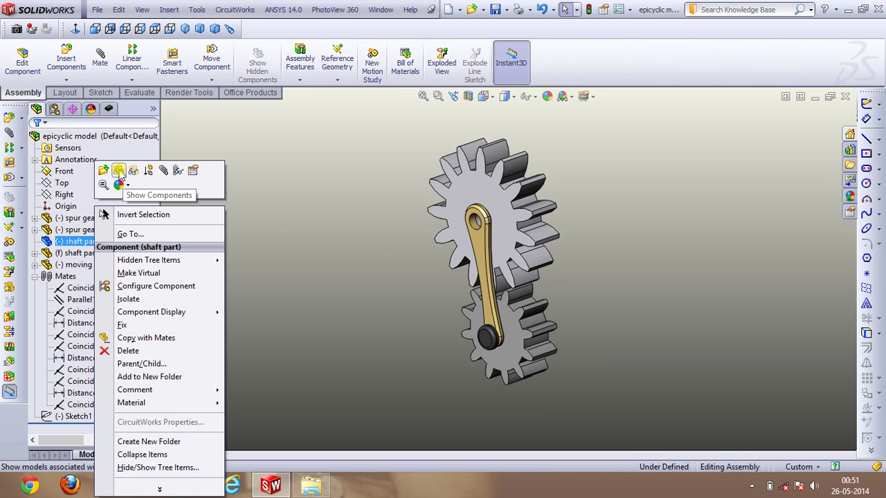
click(119, 172)
click(325, 283)
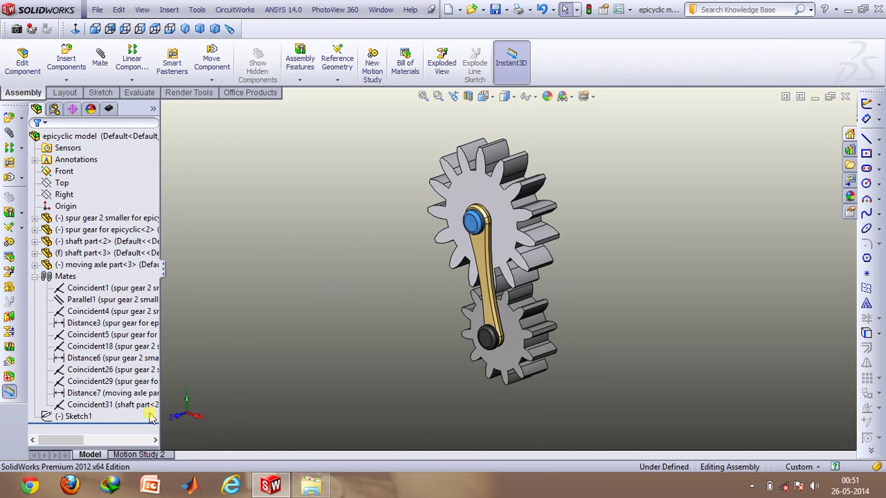
click(147, 455)
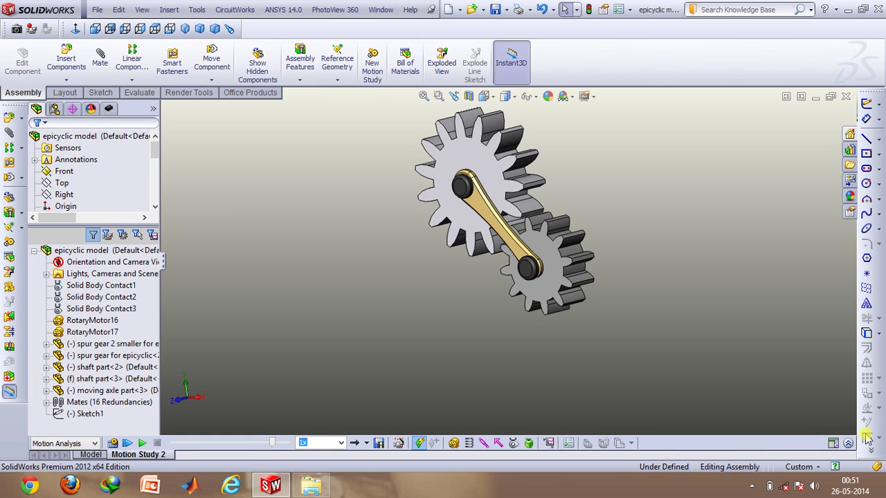
click(849, 443)
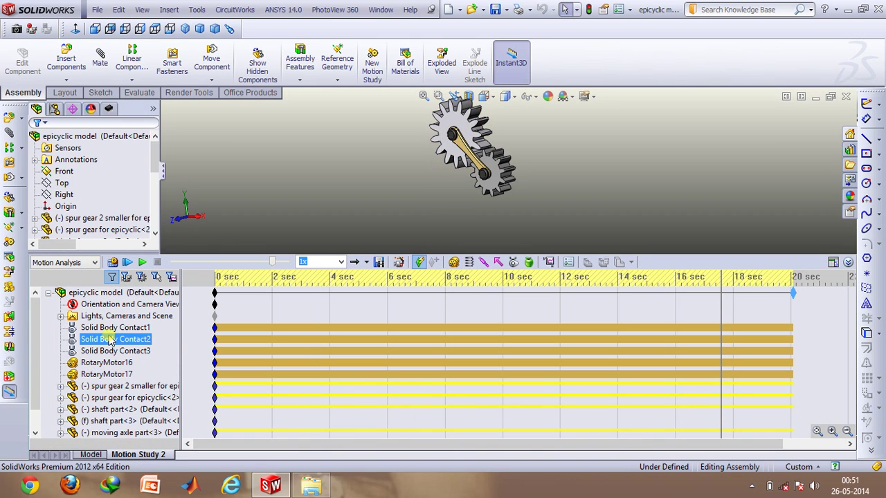
click(111, 328)
ctrl+click(114, 339)
click(114, 339)
ctrl+click(121, 350)
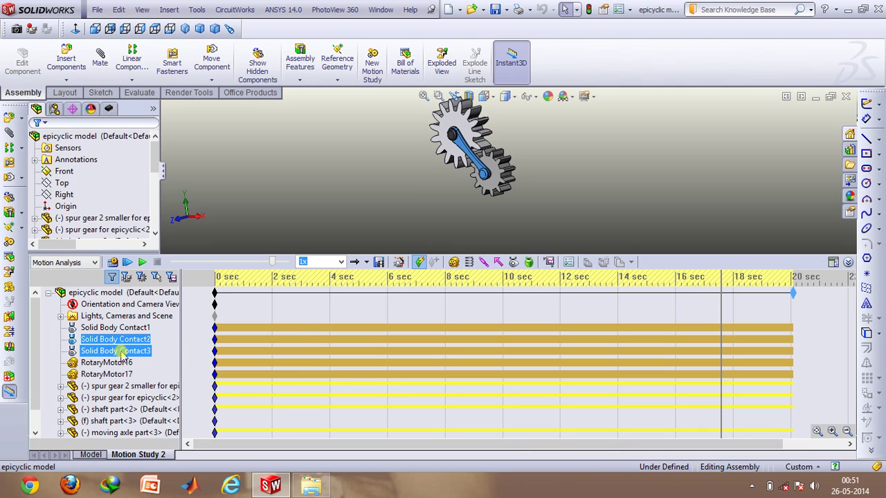
click(121, 350)
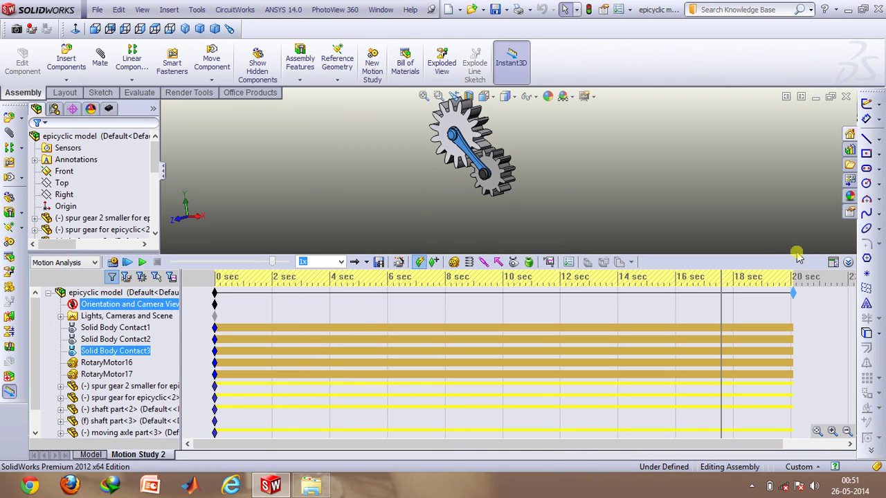
click(835, 262)
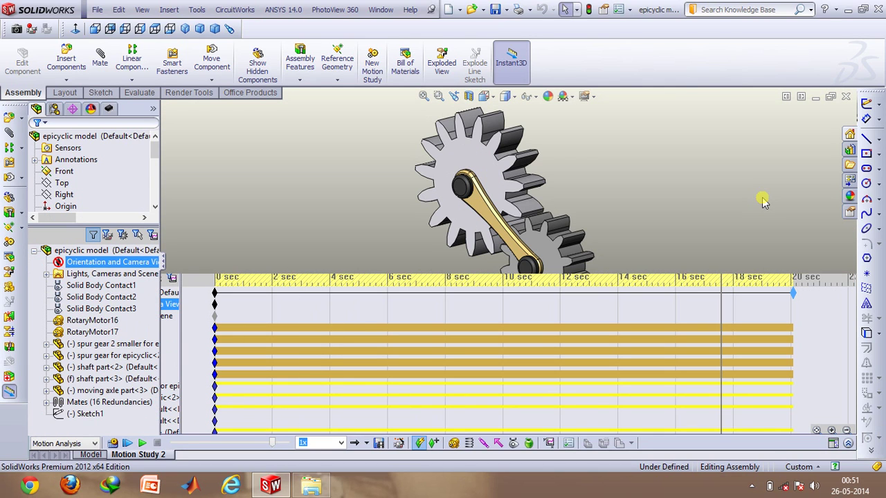
click(761, 199)
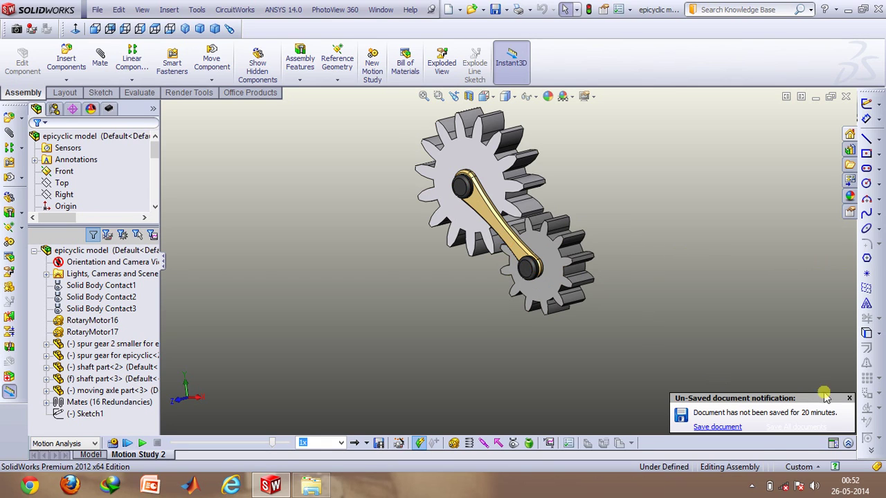
Close the unsaved-document notice and inspect RotaryMotor16 and RotaryMotor17 in the expanded timeline
click(849, 399)
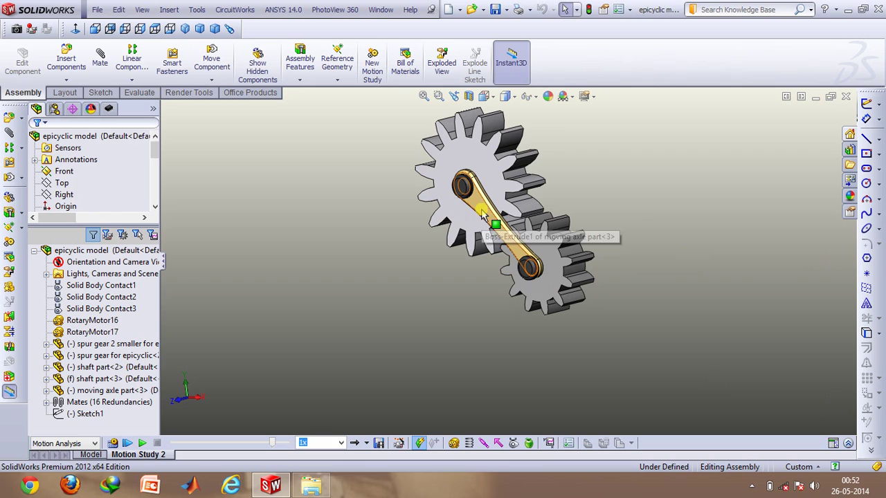
click(483, 214)
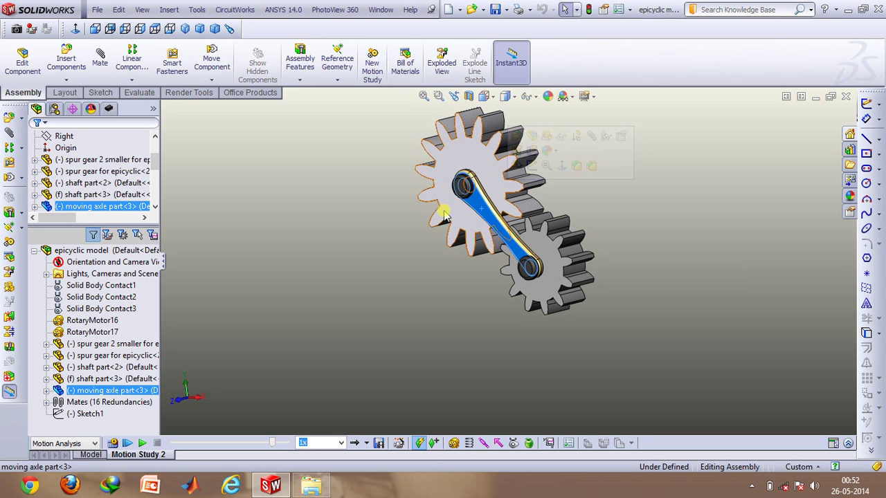
click(850, 445)
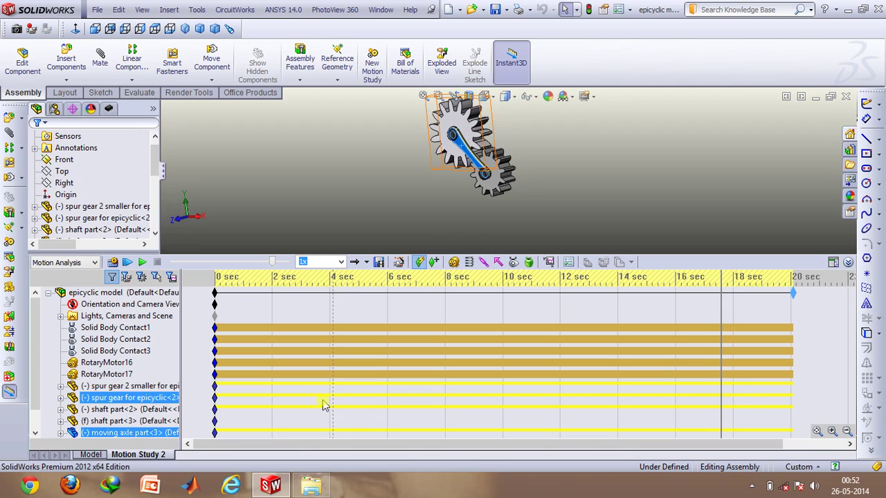
click(123, 363)
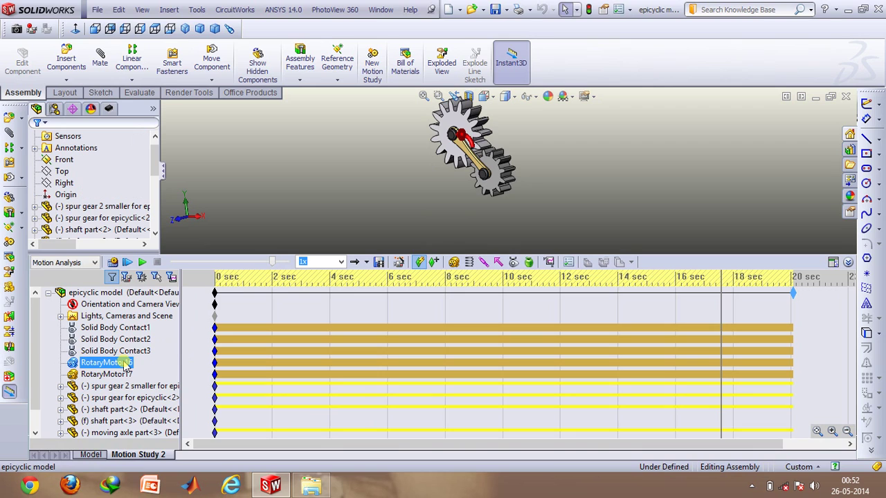
ctrl+click(124, 374)
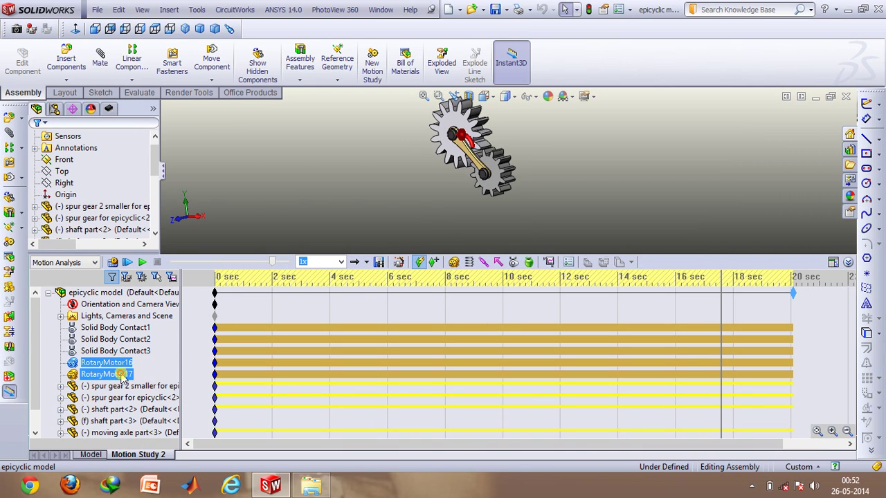
click(125, 374)
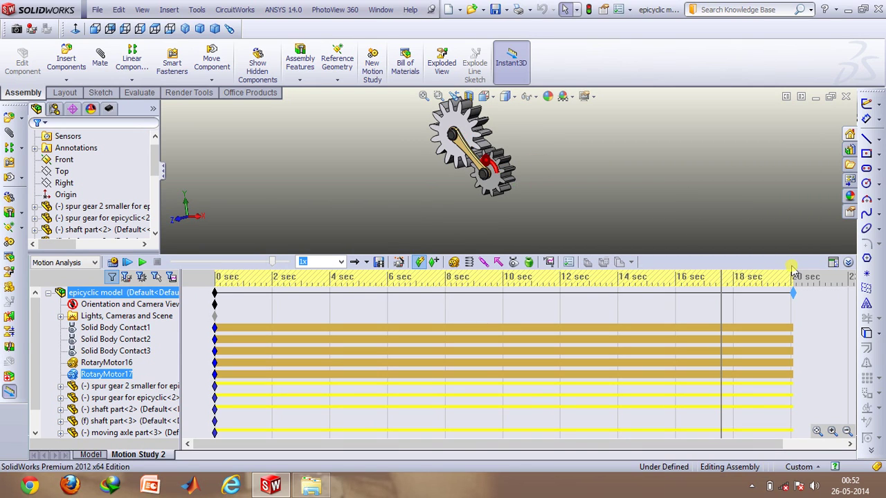
click(847, 262)
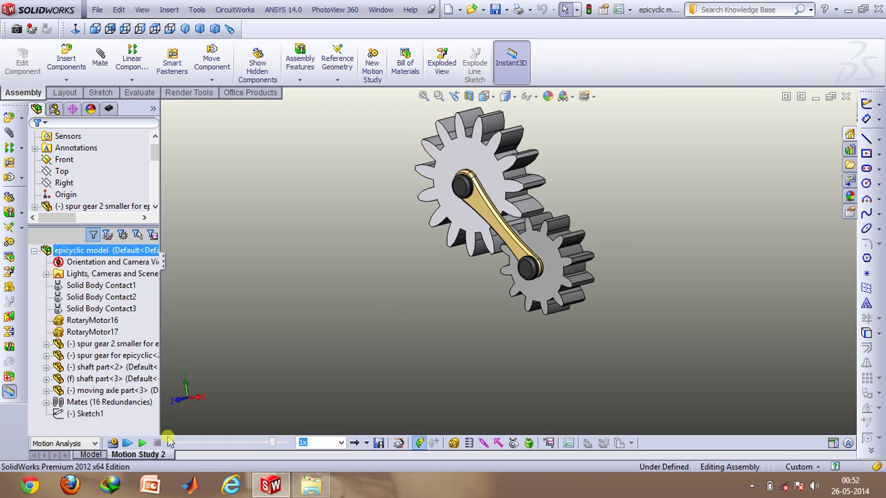
Play Motion Study 2 from the start so the carrier arm and planet gear revolve
click(127, 444)
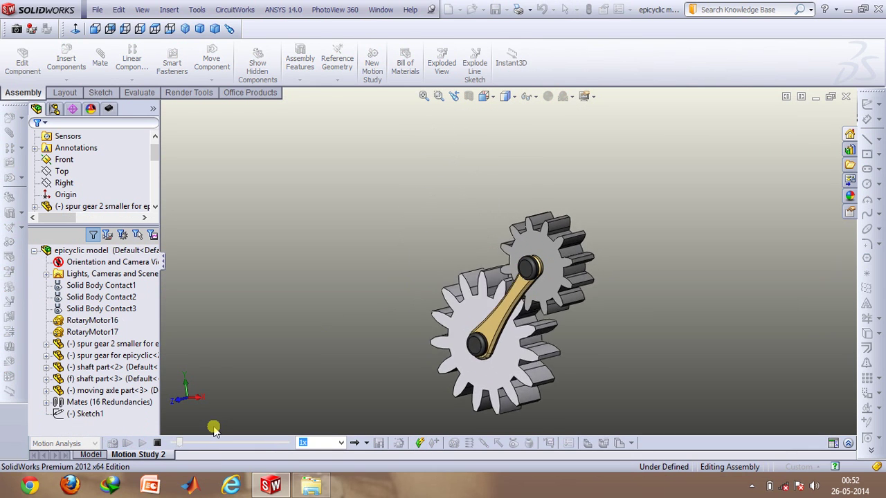